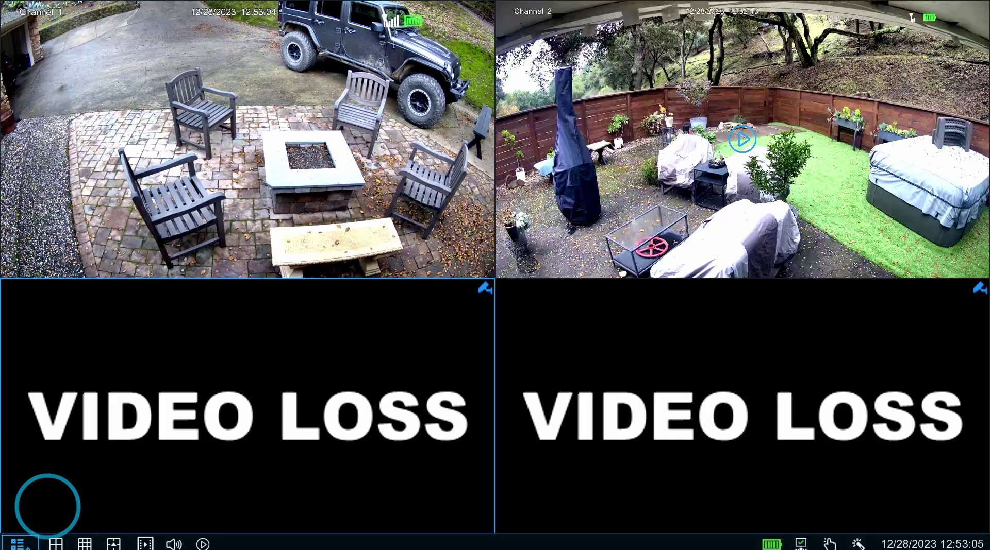
- Open the recorder's setup, enter the account password to unlock it, and close the menu again
click(19, 544)
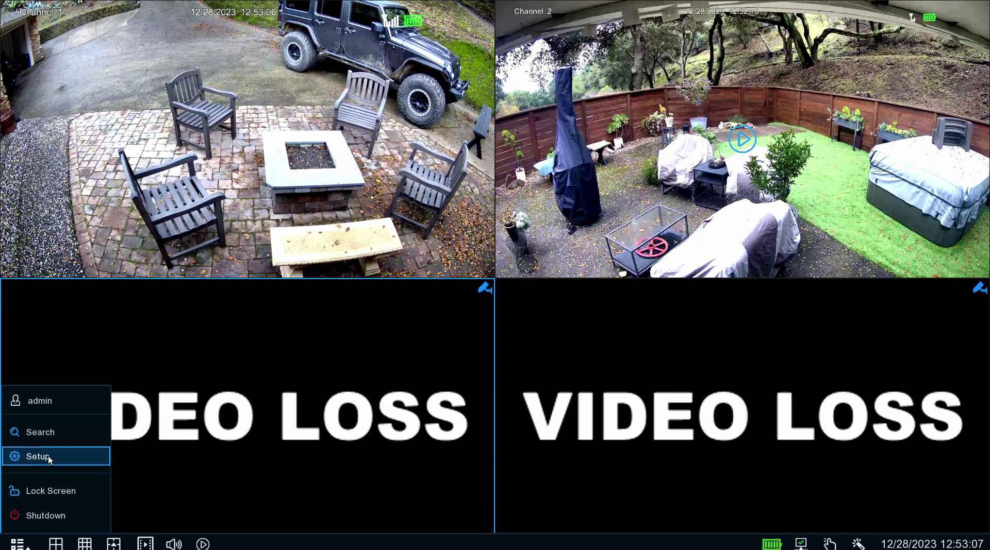
click(36, 457)
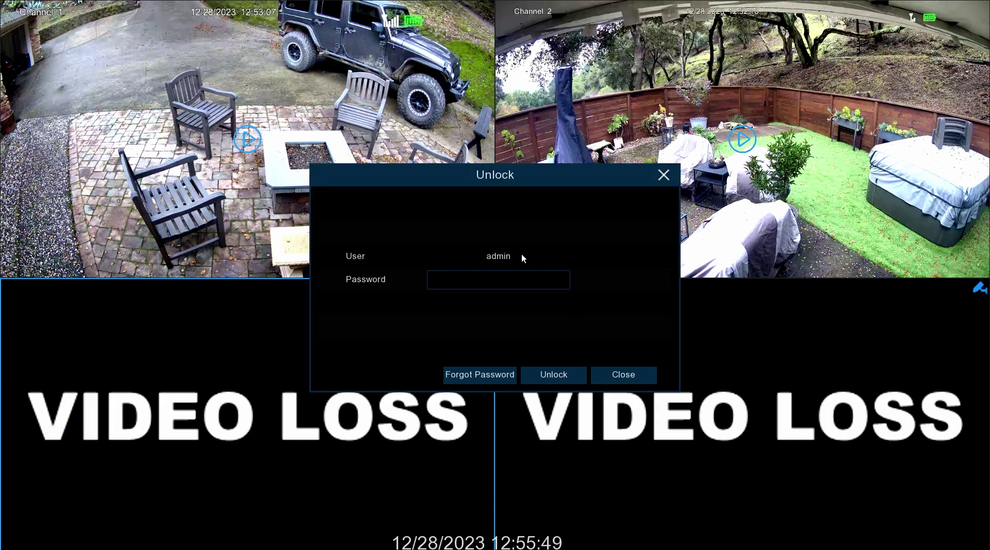
click(487, 278)
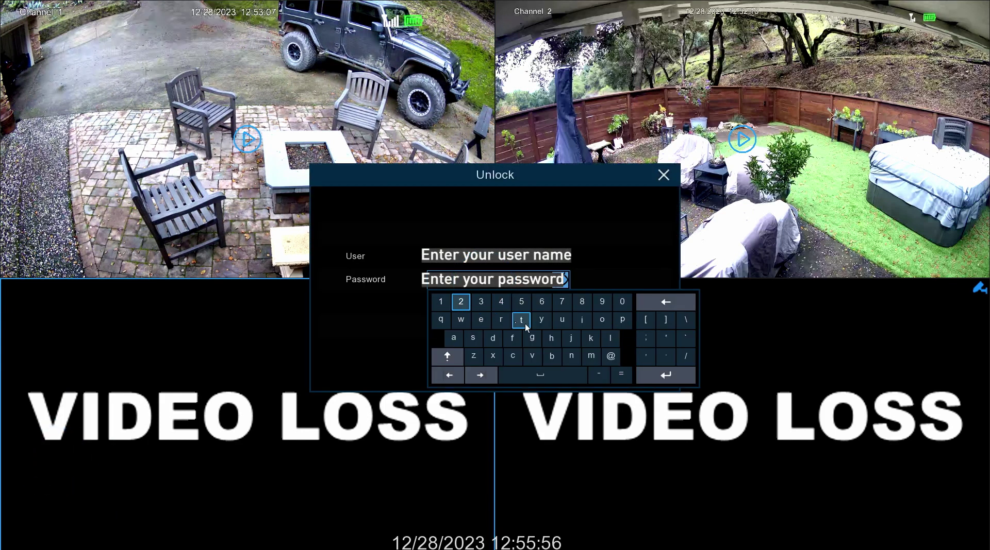
click(661, 378)
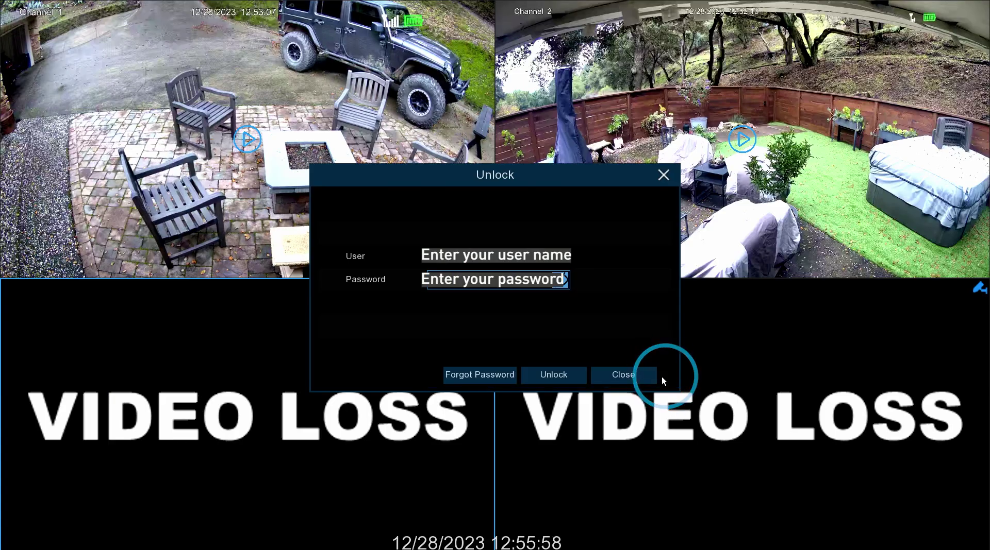
click(562, 373)
right_click(562, 372)
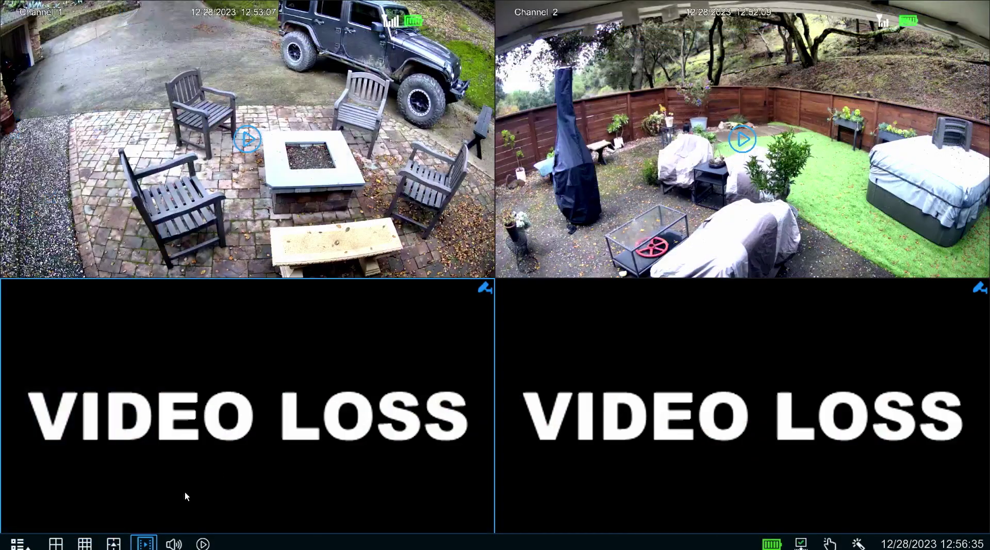
- Mute the live-view audio and raise the volume level
click(174, 543)
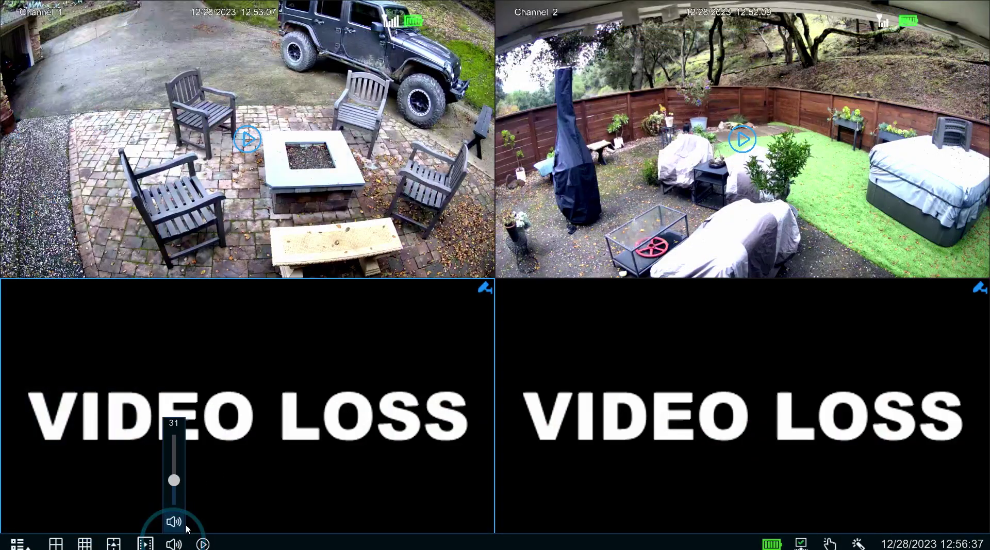
click(174, 522)
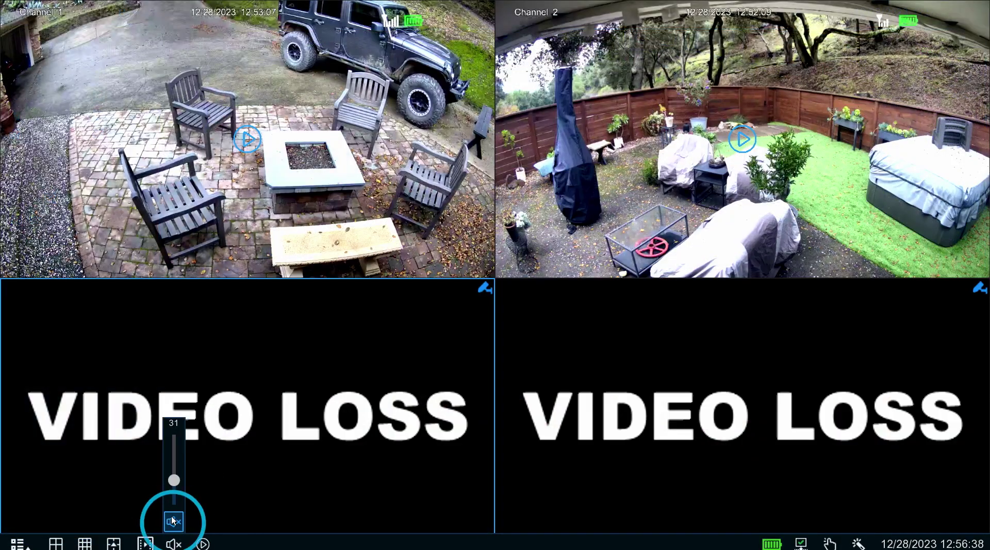
drag(174, 480, 177, 413)
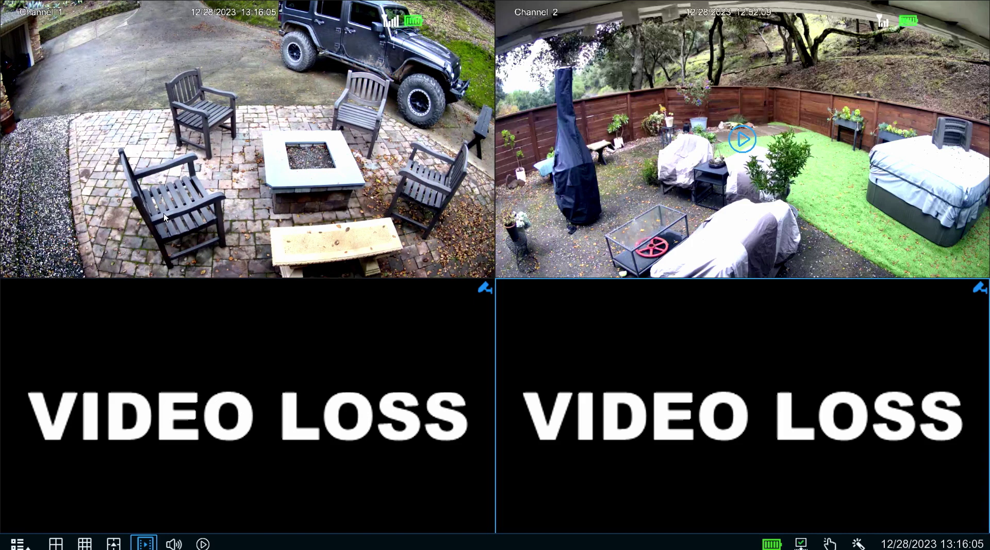
- Start a manual recording on Channel 1 and go through the Light and Swannforce options for CH1
click(163, 212)
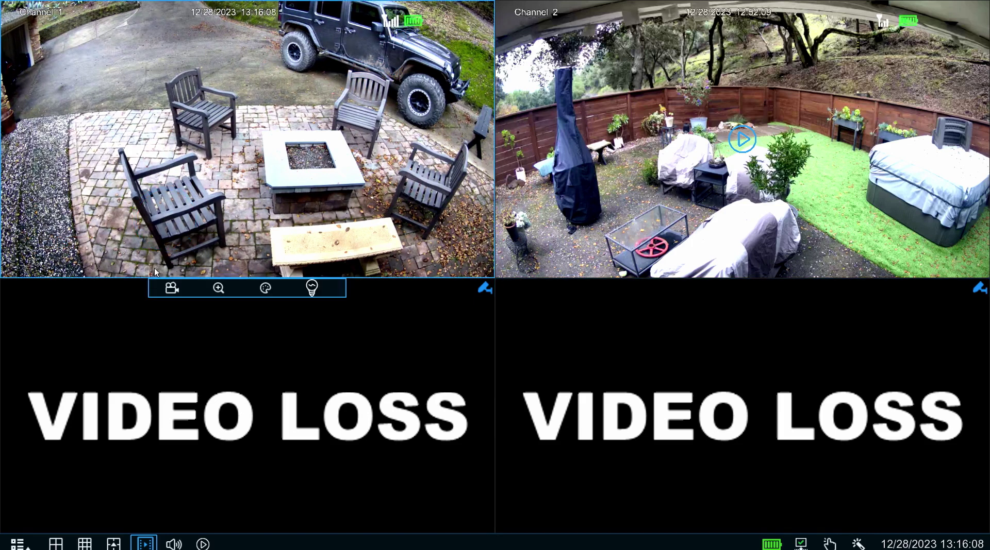
click(172, 290)
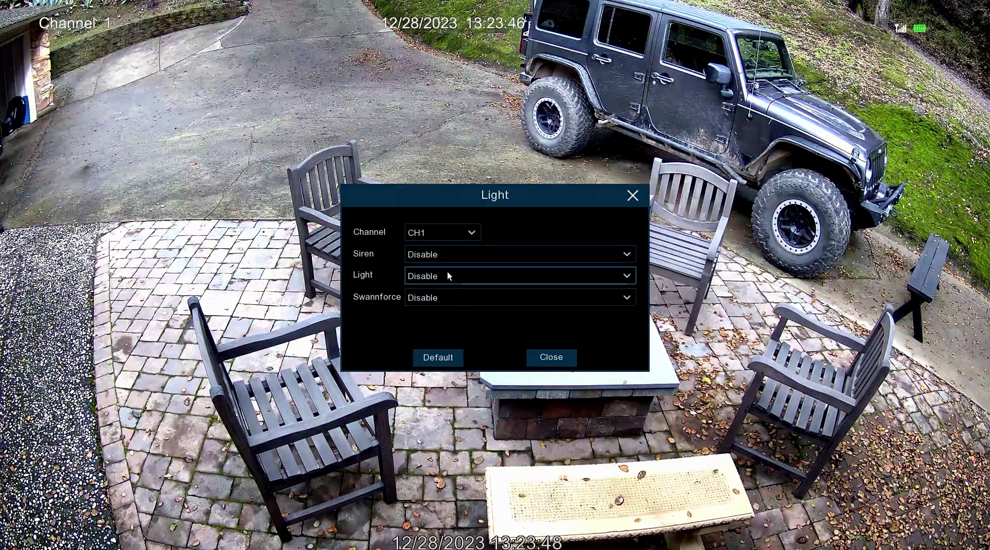
click(447, 274)
click(447, 290)
click(453, 303)
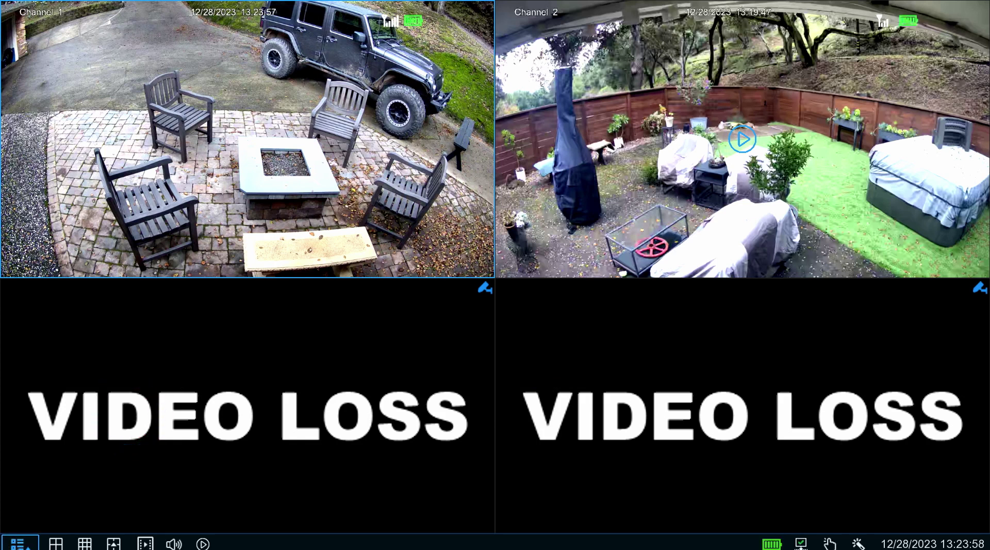
- Open the recorder's setup and show its display configuration
click(22, 548)
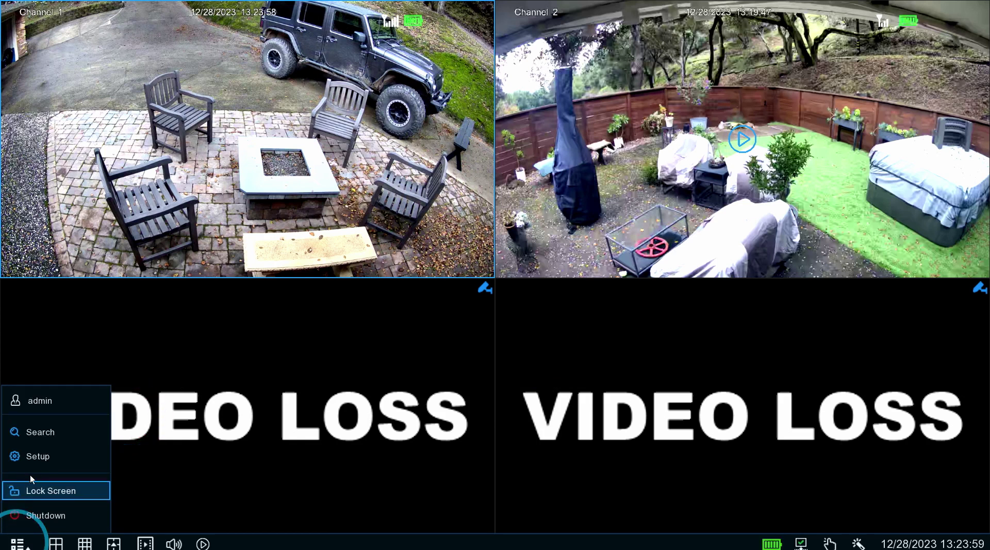
click(51, 456)
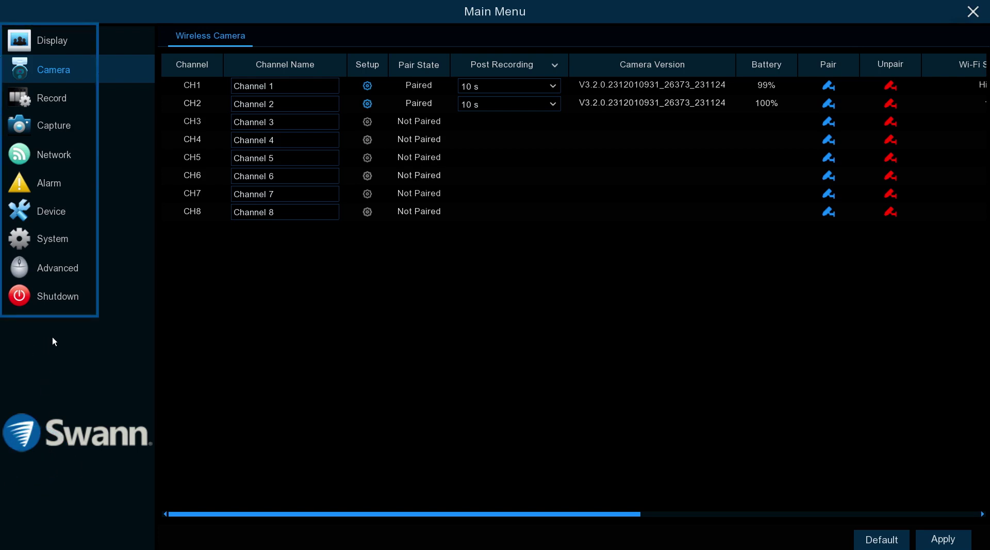
click(48, 42)
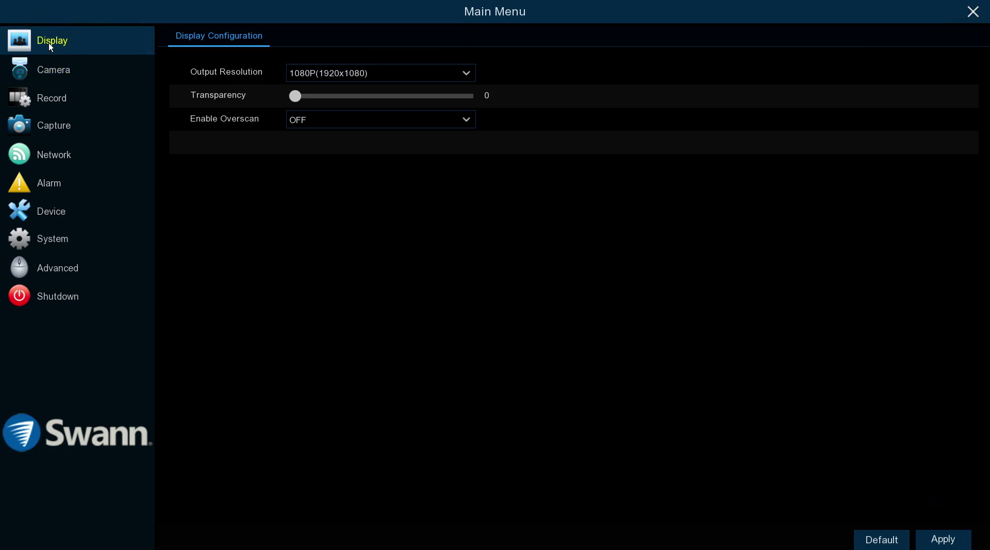
click(49, 42)
- Examine the available output resolutions and test the menu transparency
click(365, 72)
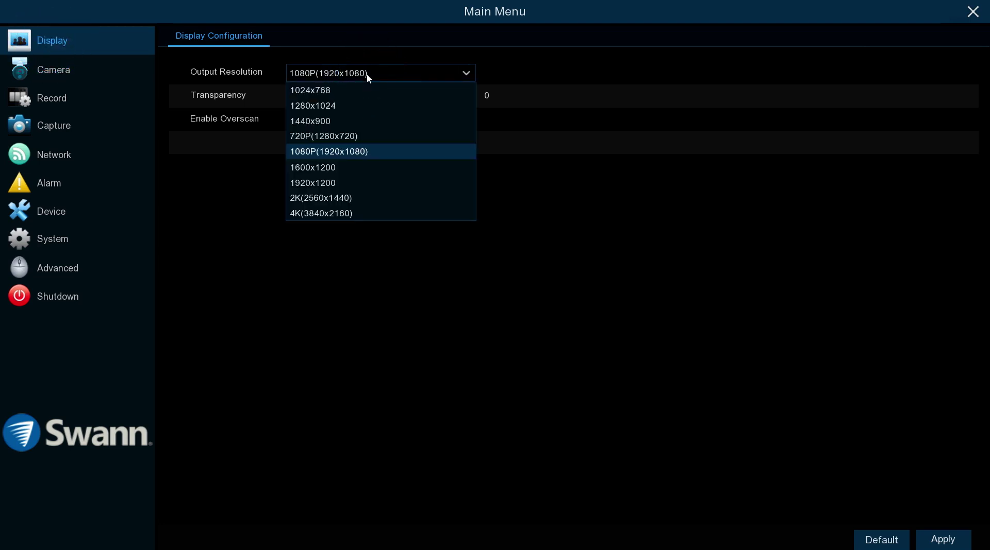
click(367, 75)
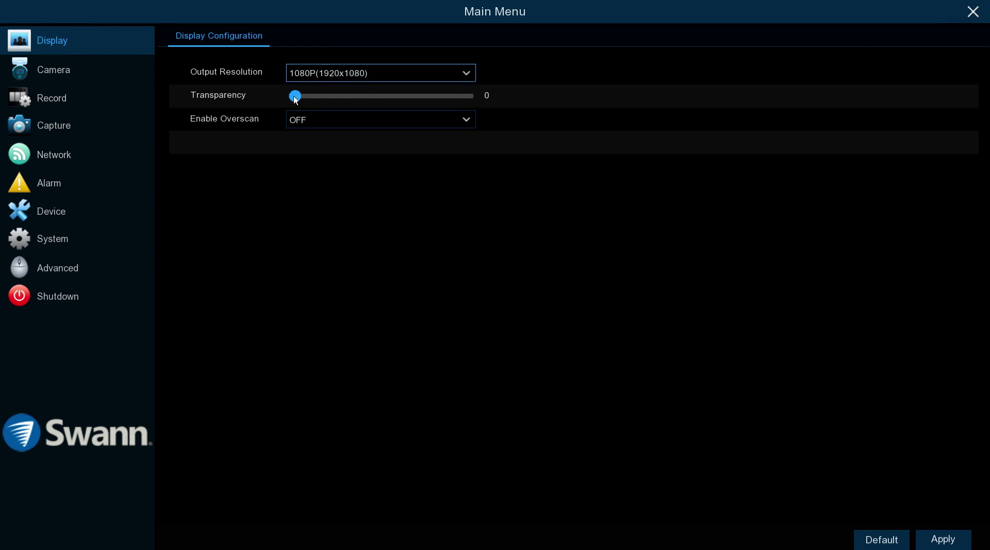
mouse_move(295, 98)
mouse_down()
mouse_move(466, 120)
mouse_move(460, 94)
mouse_move(295, 95)
mouse_up()
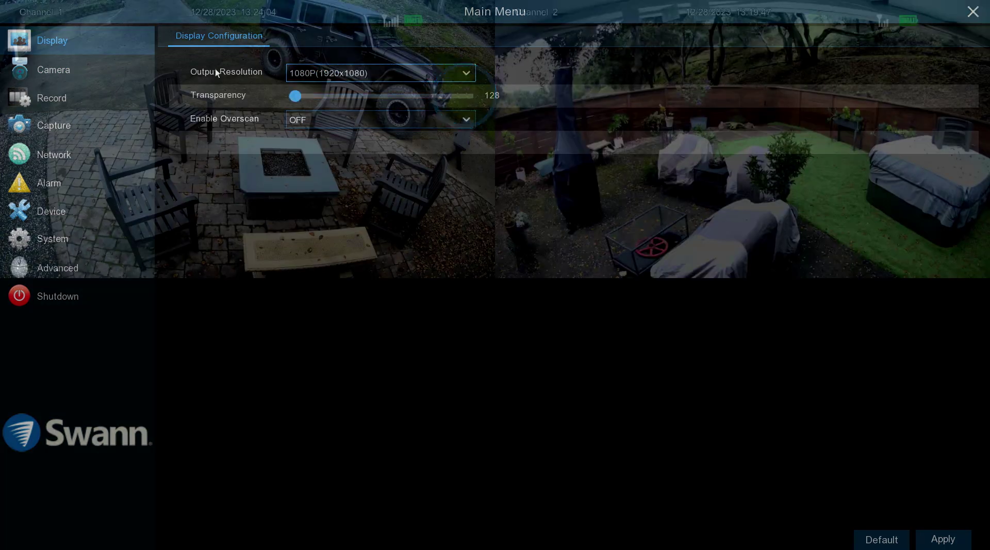
- In the wireless camera settings, rename CH1 as FRONT and CH2 as BACK
click(51, 72)
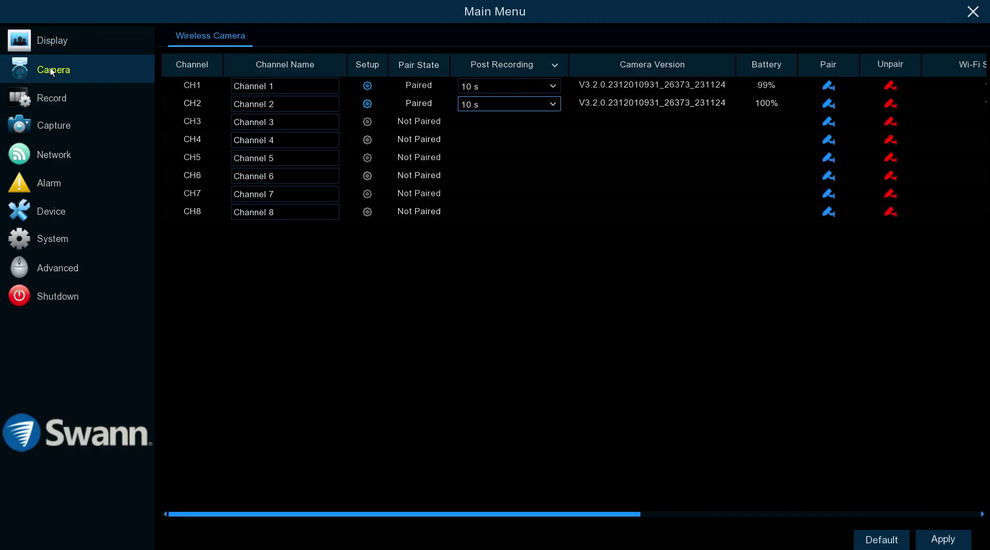
click(278, 87)
click(471, 109)
click(471, 109)
click(471, 110)
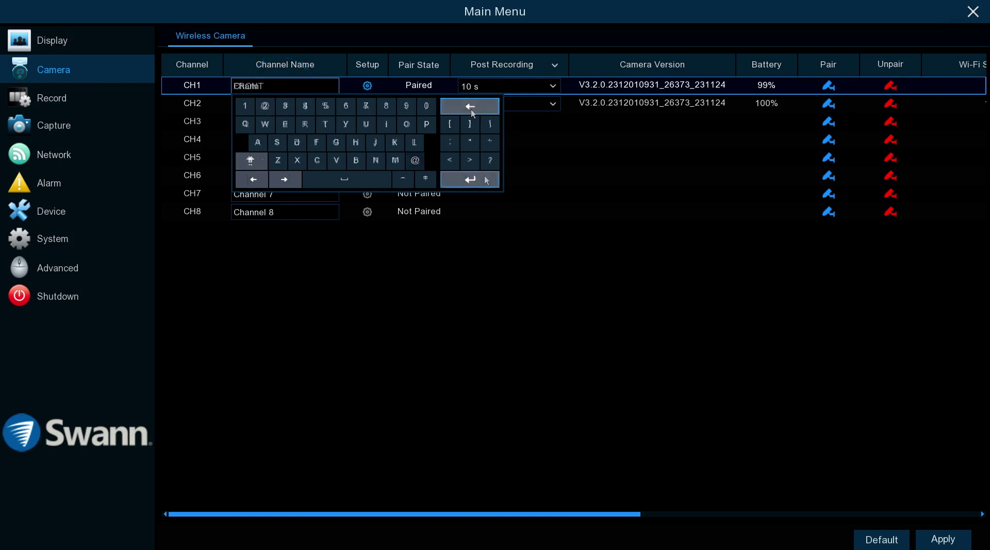
click(486, 180)
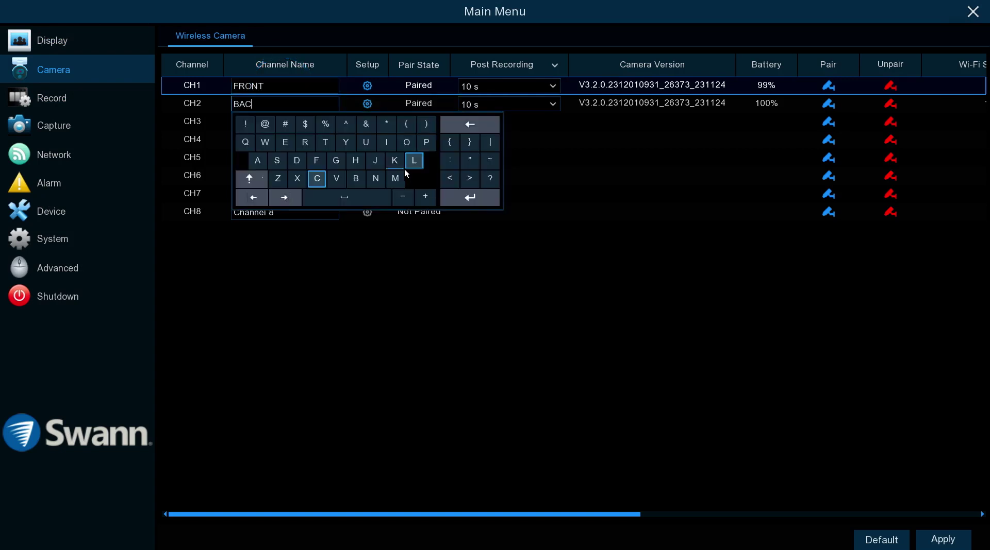
click(394, 161)
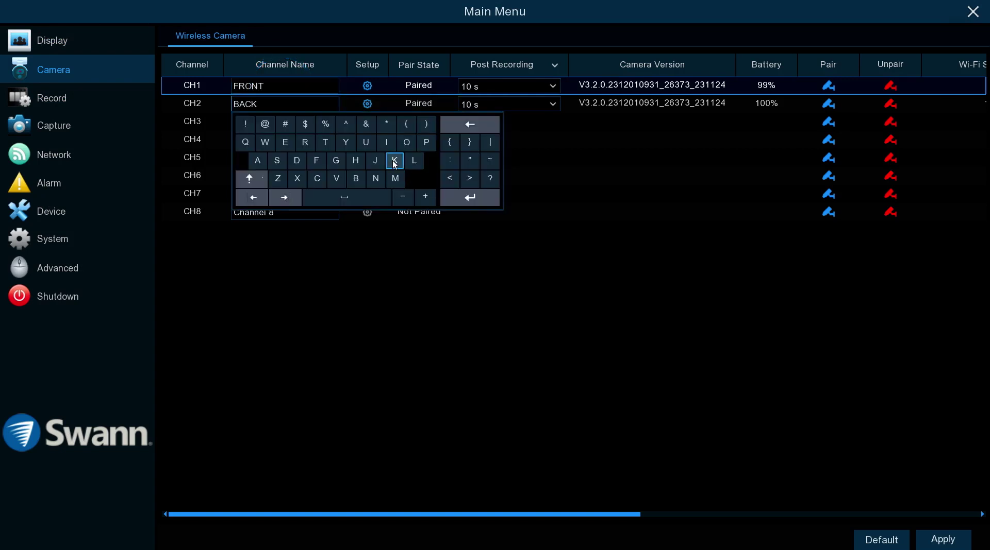
click(474, 197)
- Set the post-recording time of CH1 and CH2 to 30 s
click(514, 88)
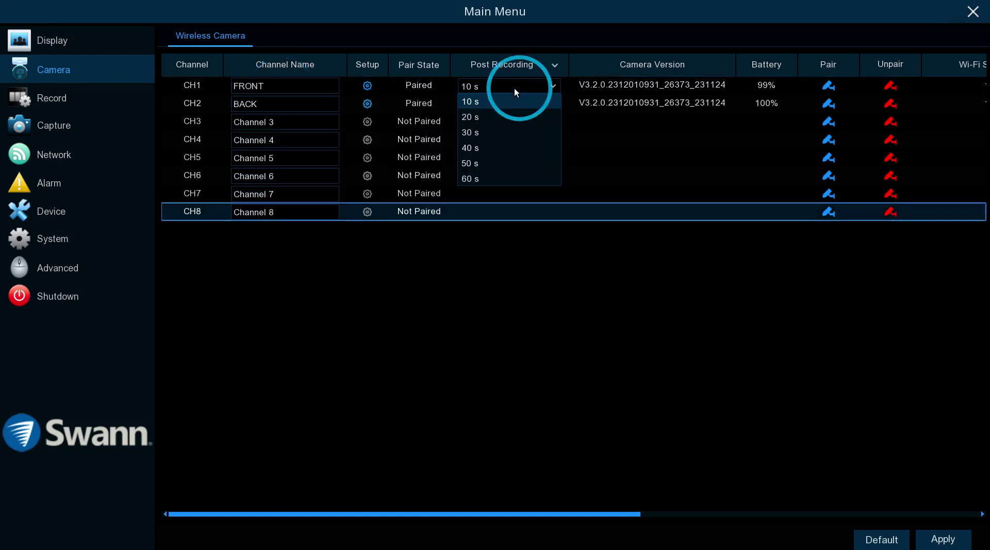
click(499, 133)
click(496, 103)
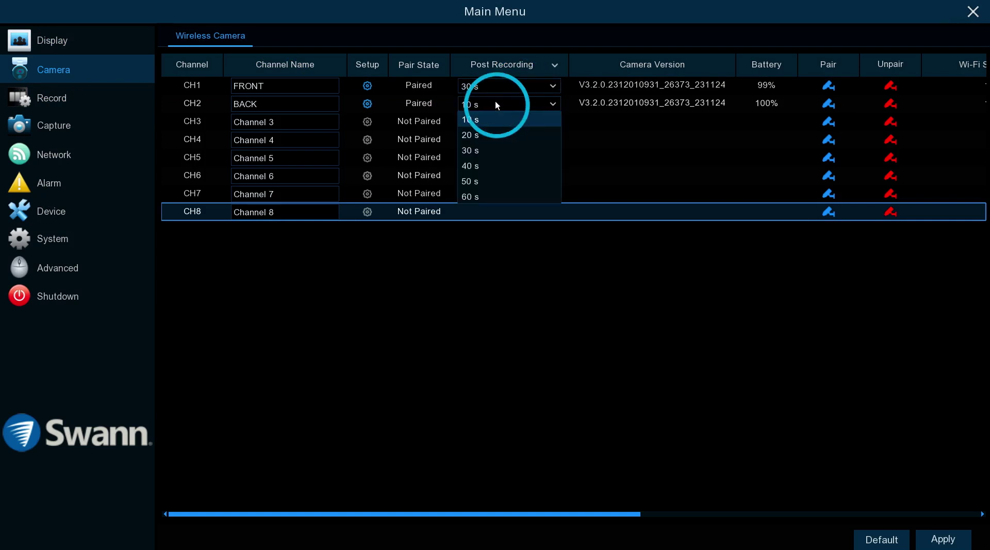
click(494, 151)
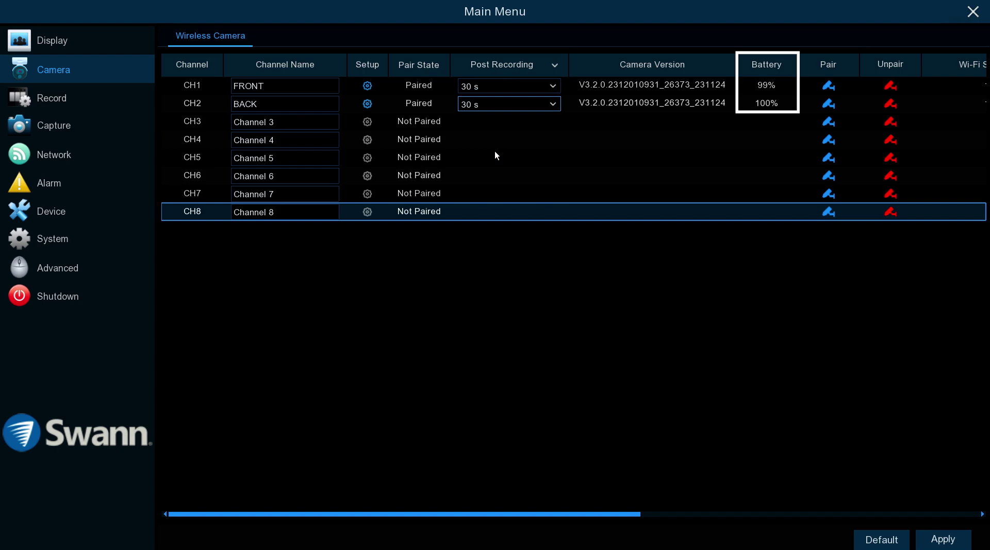
- Unpair the camera assigned to CH1 and acknowledge the notice
click(890, 87)
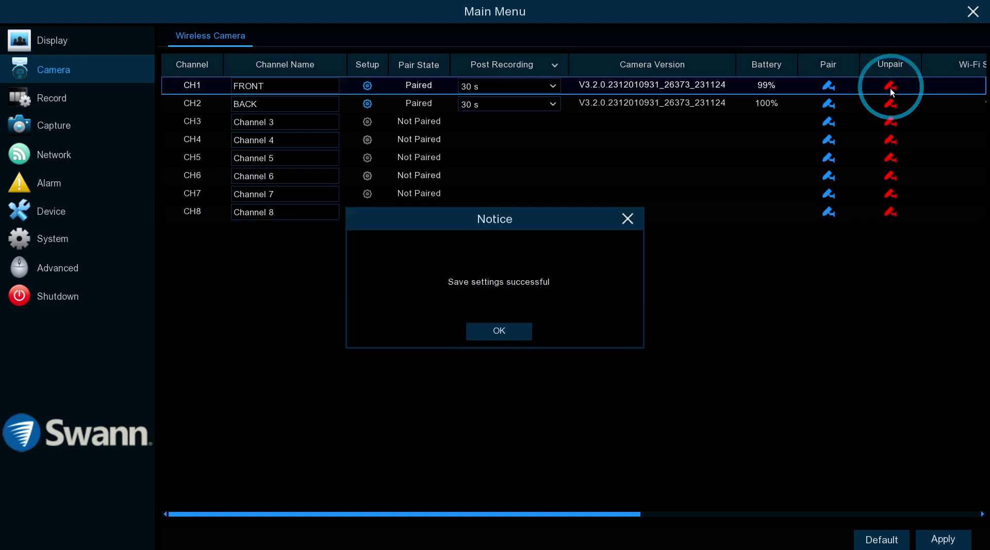
click(498, 332)
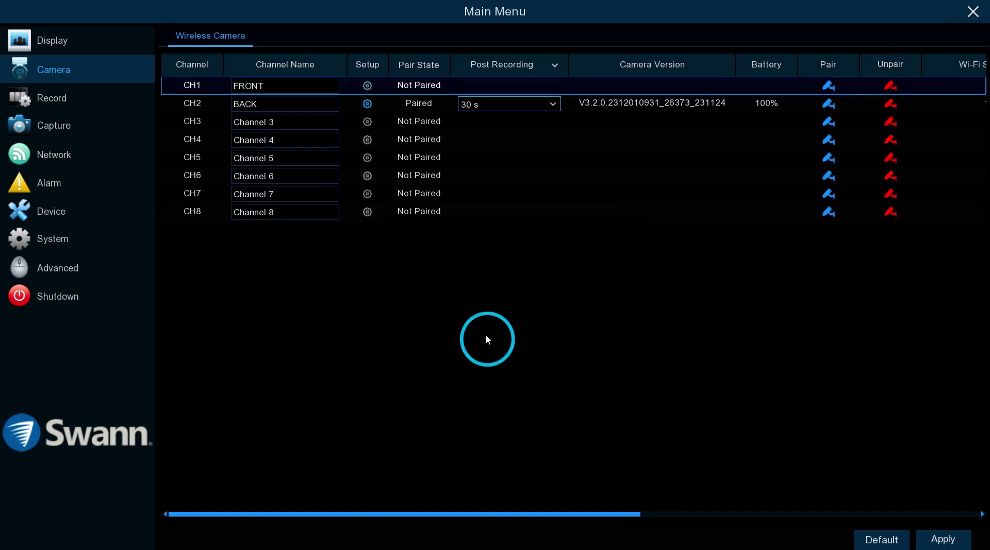
- Open the recording settings and check the stream mode options for CH1
click(46, 101)
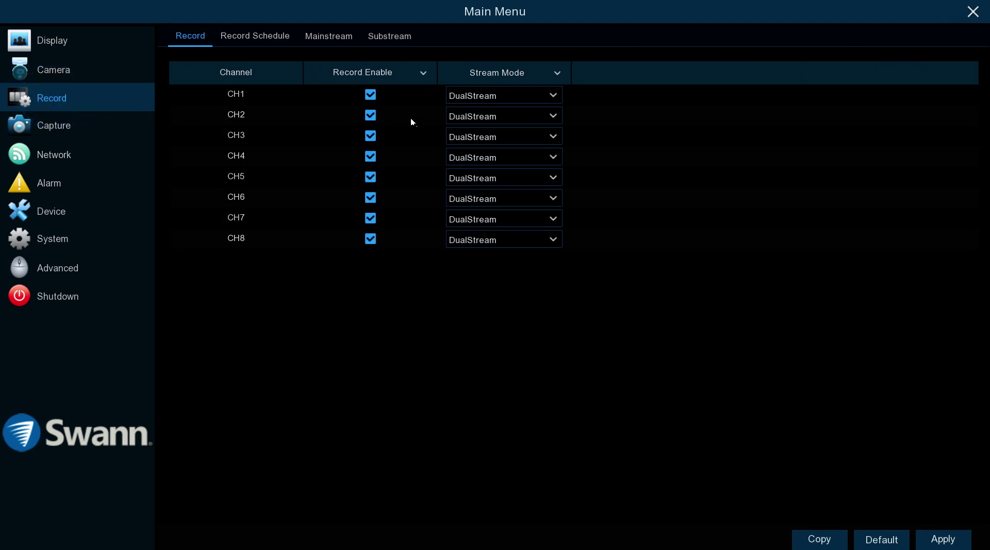
click(477, 100)
click(478, 100)
- Clear the CH1 record schedule from 11:30 to 15:30 on every day of the week and save it
click(258, 37)
drag(454, 109, 530, 323)
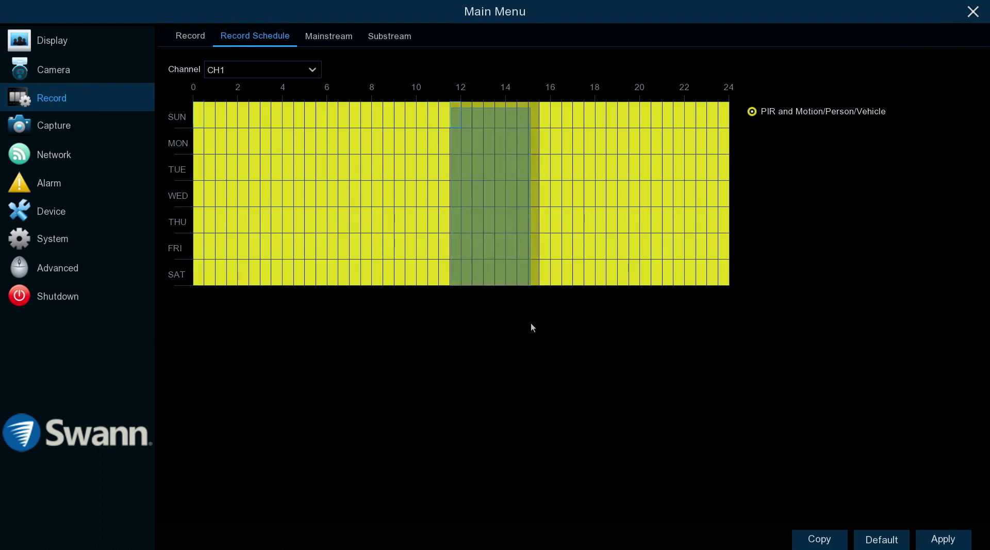
click(942, 539)
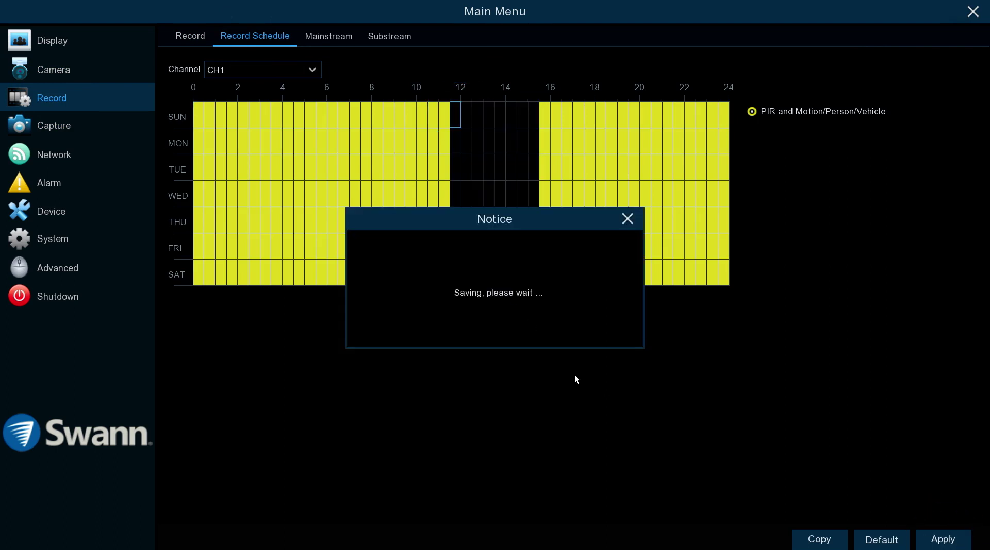
click(495, 329)
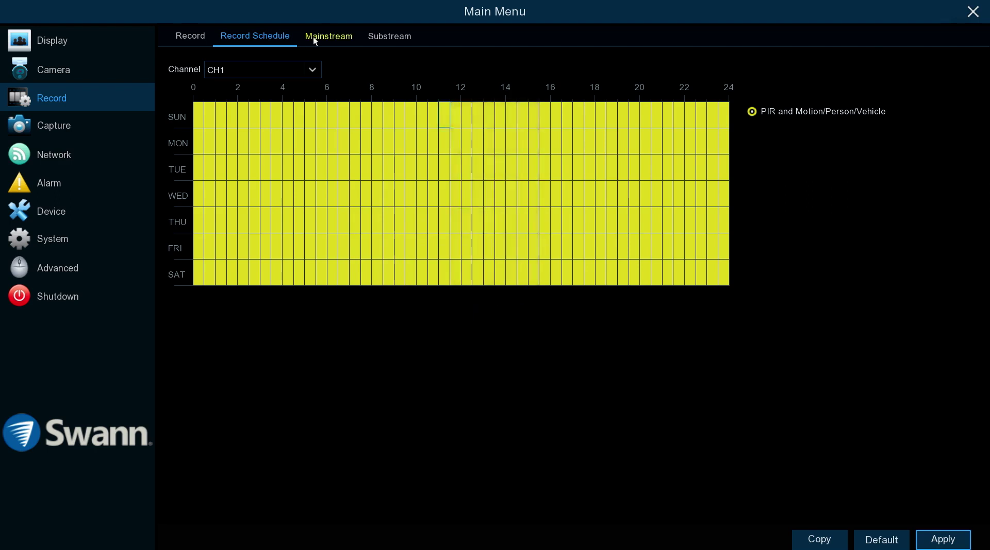
- Toggle mainstream audio recording off and back on for CH1 and CH2
click(326, 36)
click(711, 95)
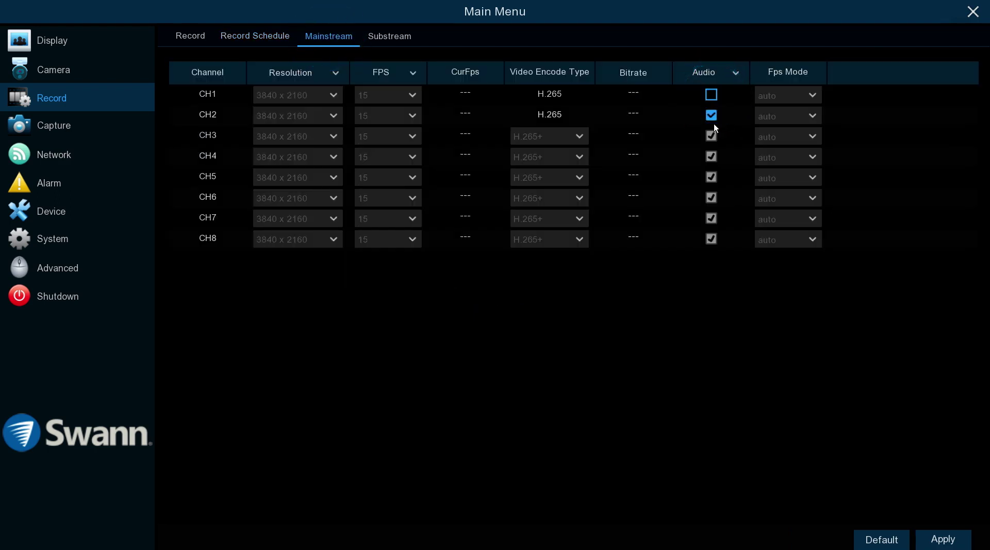
click(711, 116)
click(711, 116)
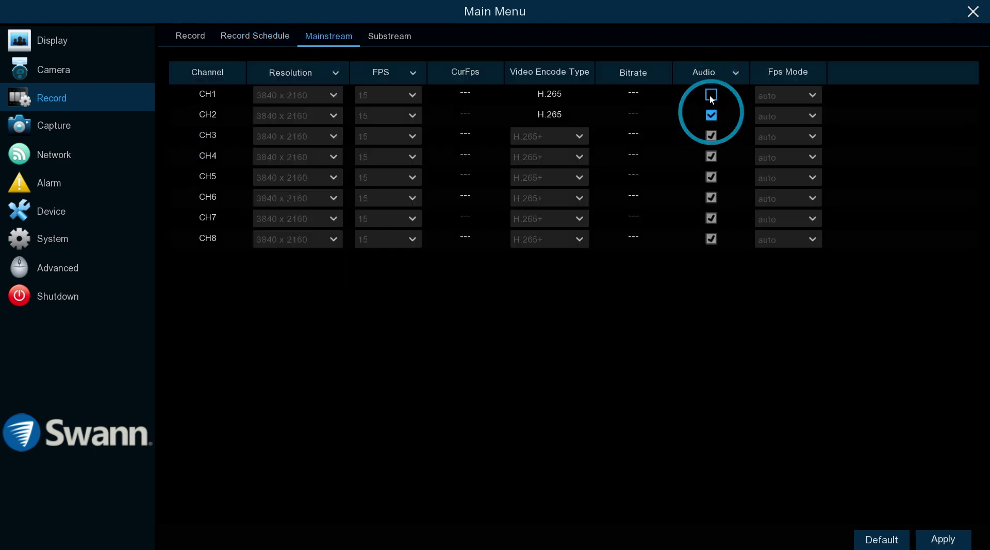
click(710, 95)
- In the CH1 alarm detection settings, set the PIR sensitivity to 100% and the buzzer to 10 s
click(35, 181)
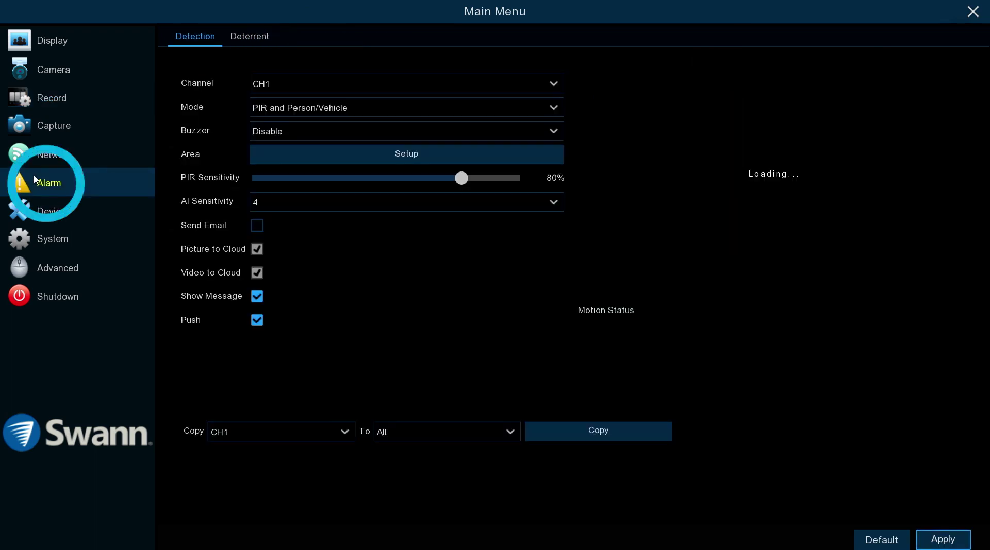
drag(473, 178, 556, 190)
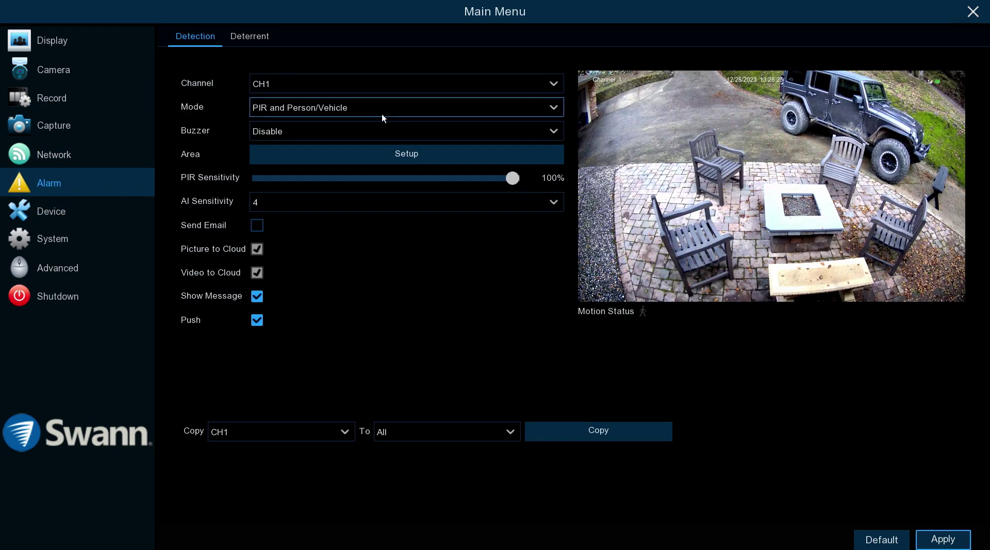
click(361, 135)
click(332, 166)
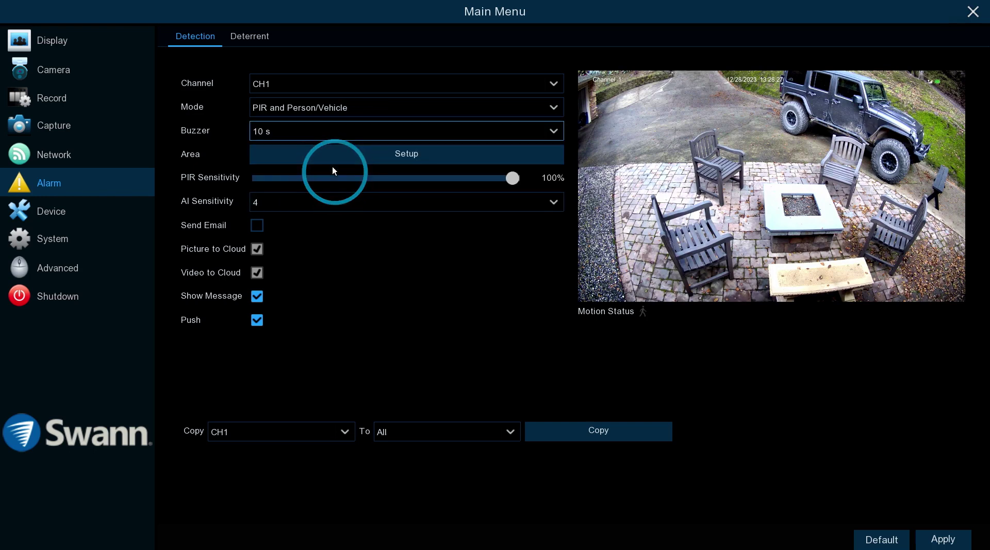
- Set the CH1 alarm detection buzzer to Disable
click(361, 131)
click(322, 149)
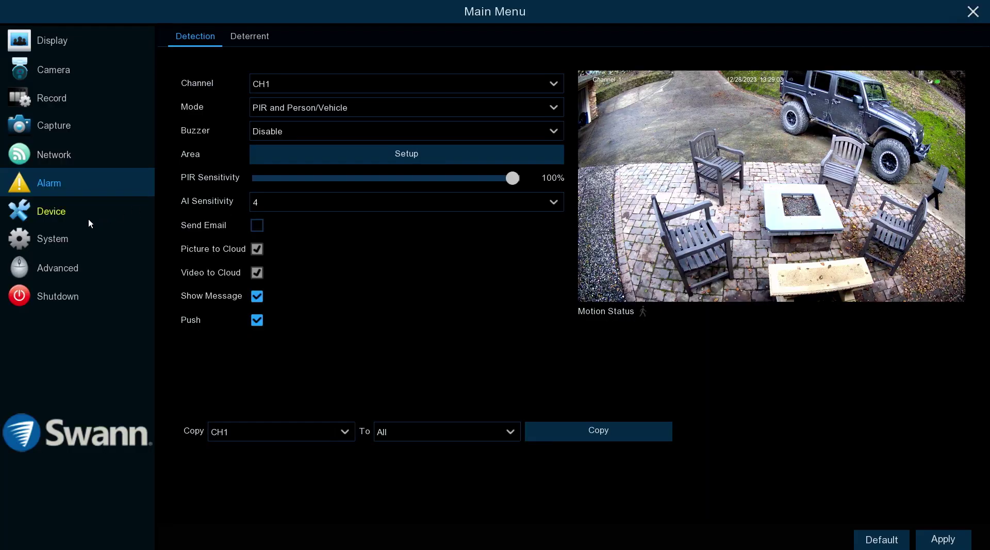
- Open the system settings and review the general options, the date and time settings, and the device information
click(60, 243)
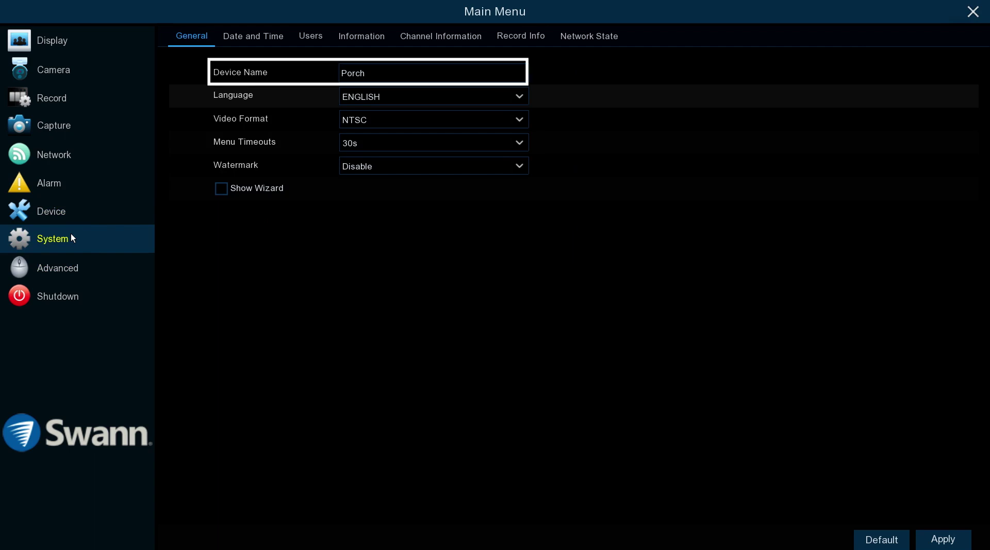
key(Down)
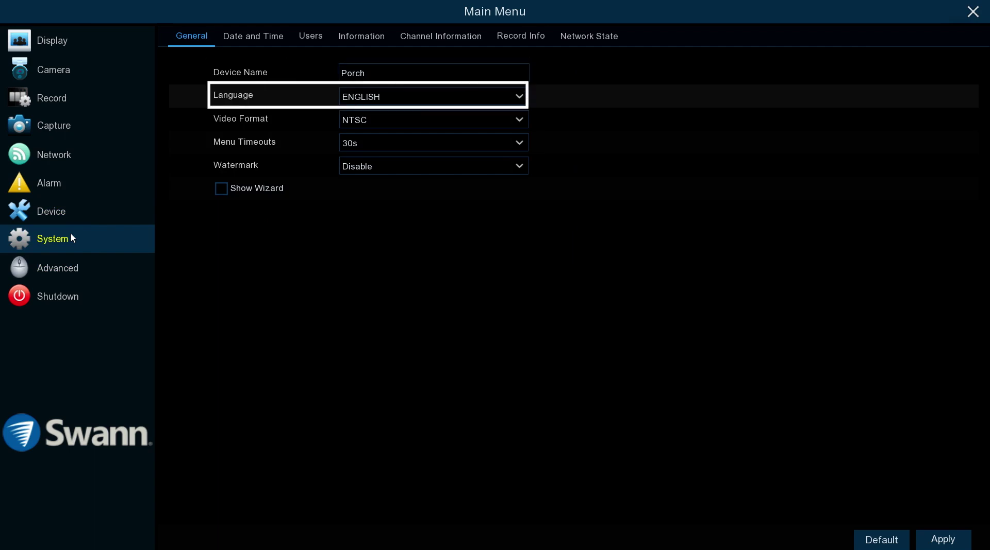
key(Down)
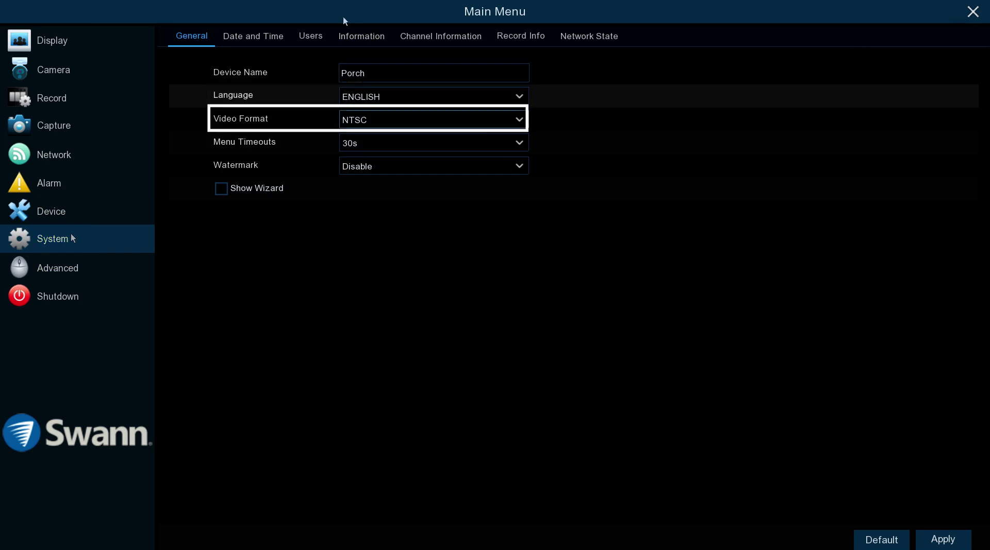
click(283, 38)
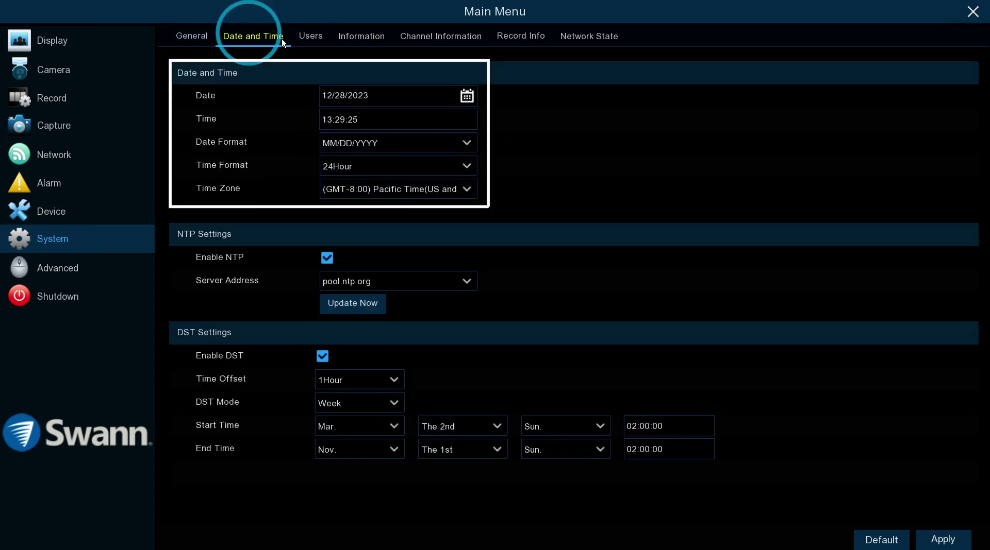
click(352, 36)
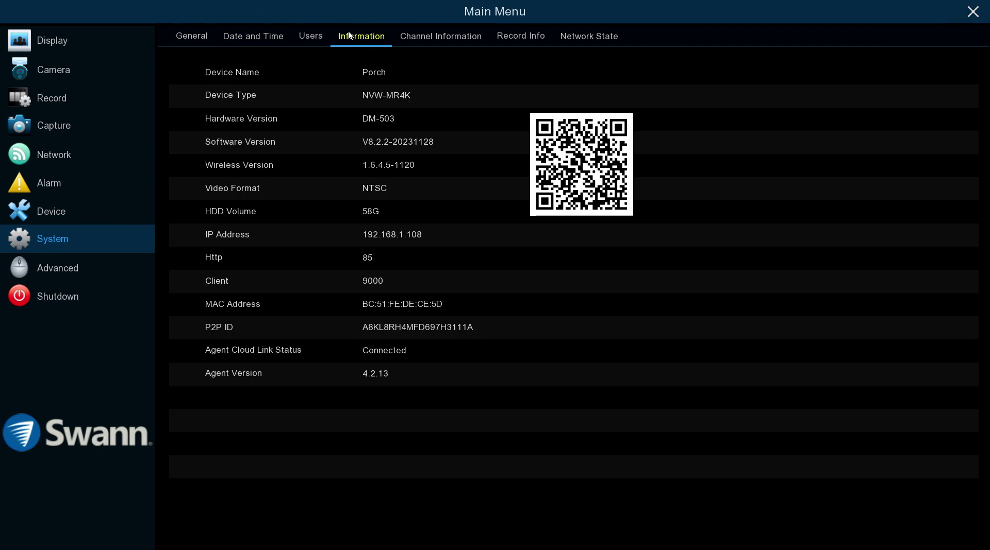
- Return to the live view and shut down the recorder, authenticating with the account password
right_click(133, 340)
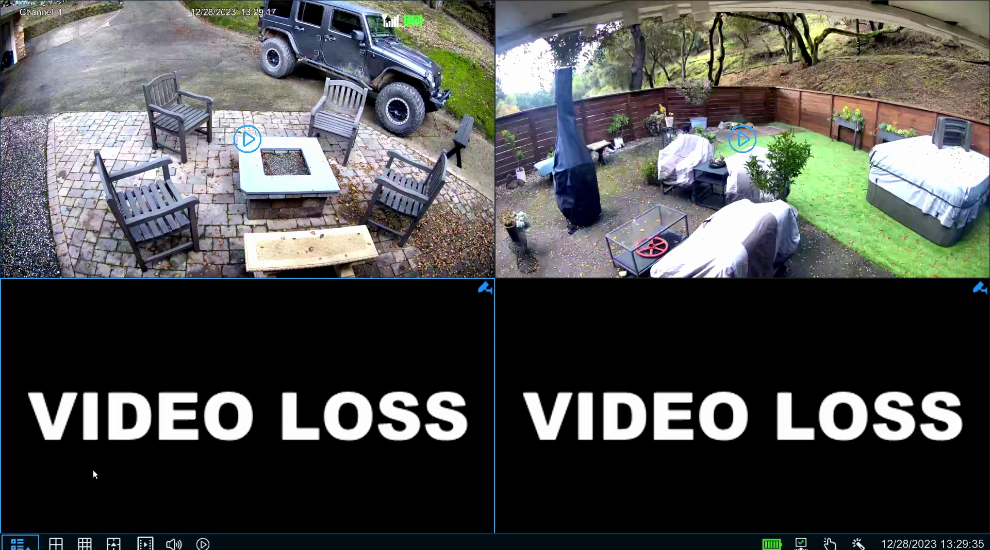
click(9, 538)
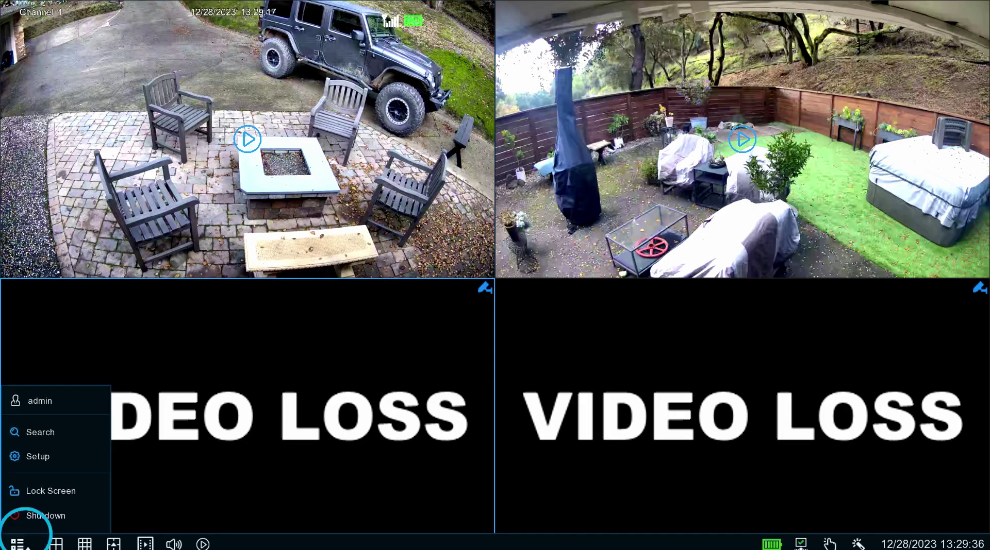
click(41, 514)
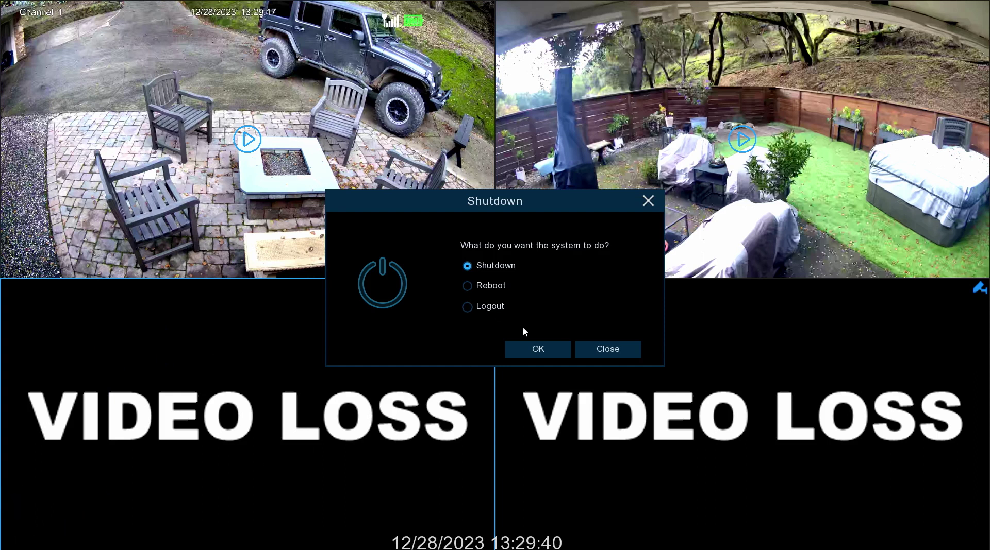
click(547, 351)
click(462, 286)
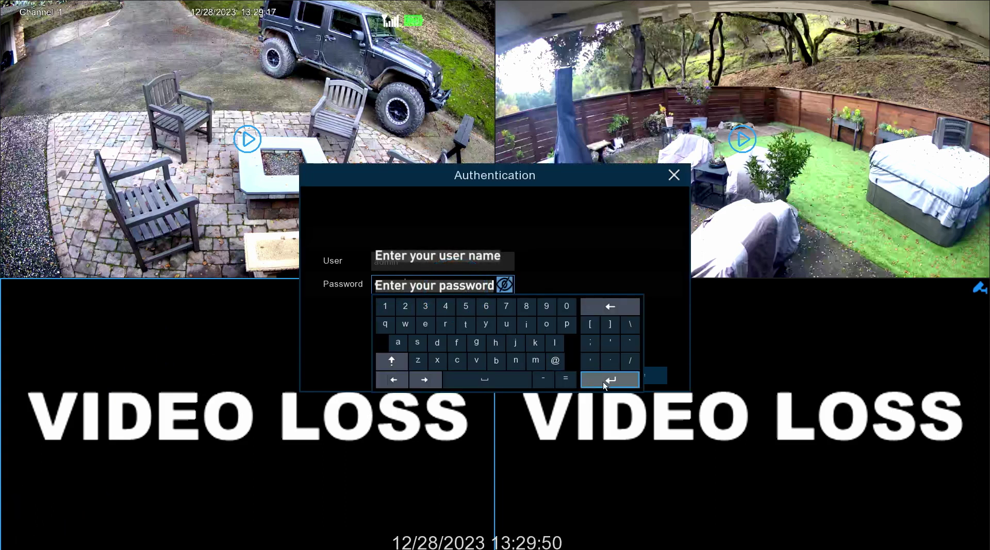
click(602, 382)
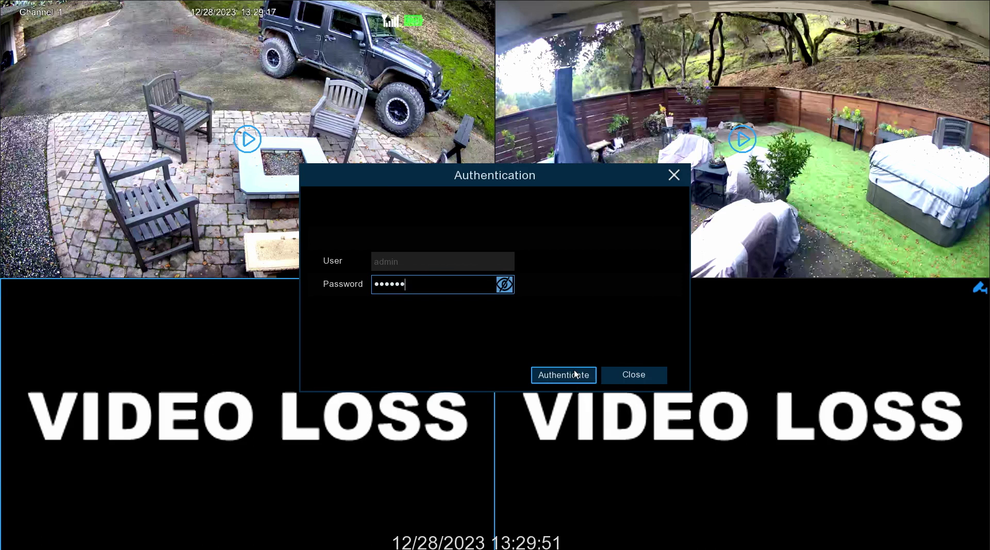
click(574, 372)
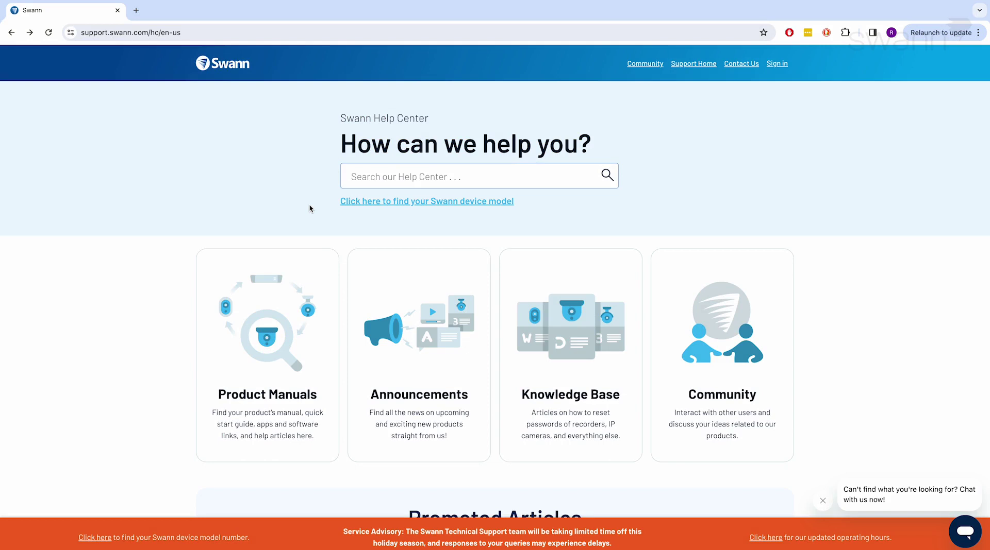
- In the web browser, enter "MaxRanger Manual" as the search query in the Swann Help Center
text(MaxRanger Manual)
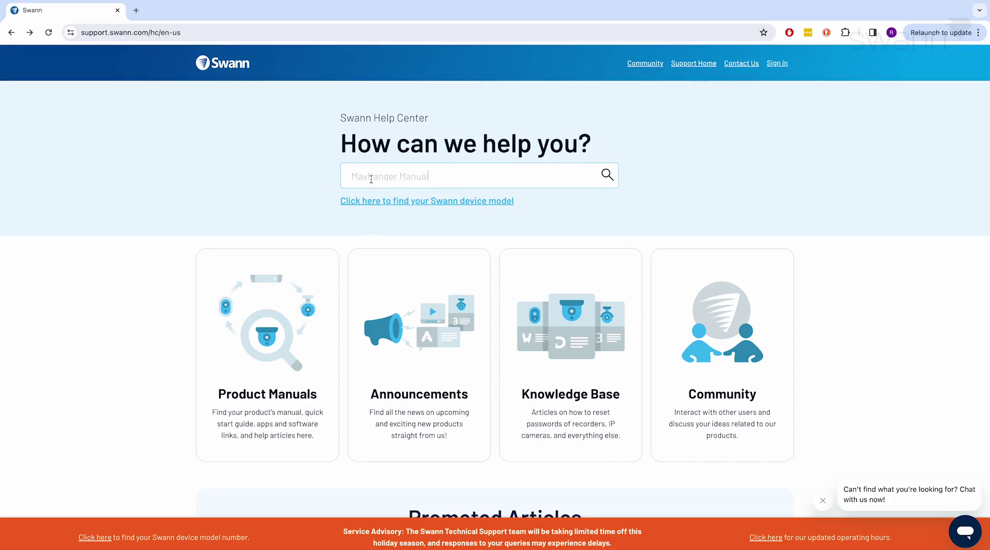